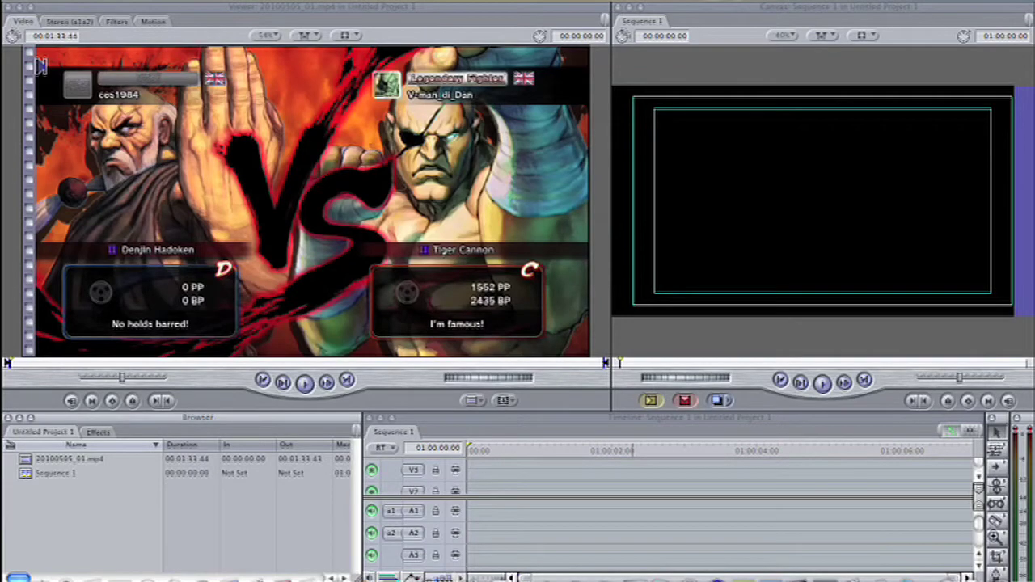
- Place 20100505_01.mp4 at the start of the sequence on V1 and superimpose a Rectangle shape generator above it on V2
left_click_drag(68, 459, 469, 485)
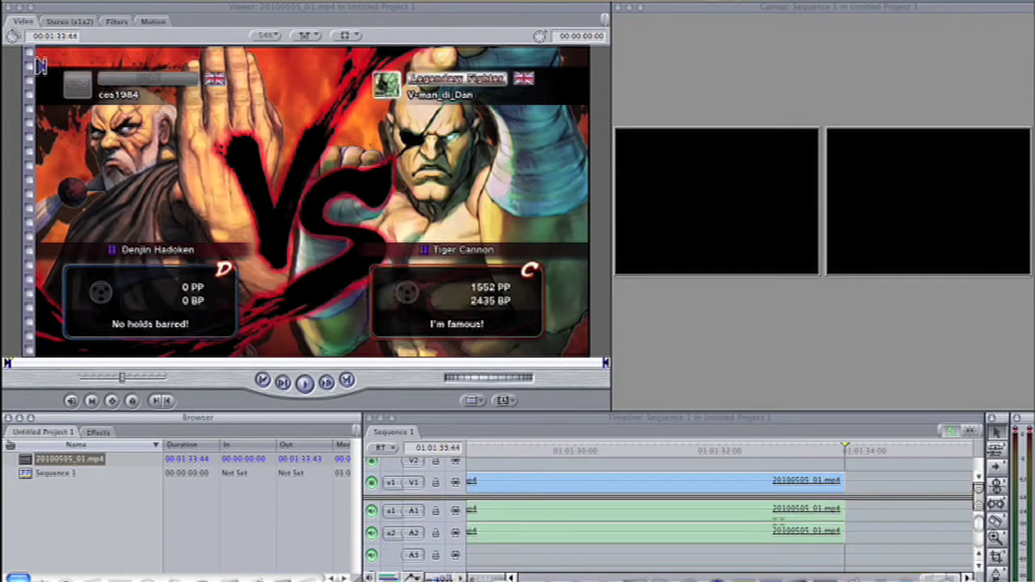
left_click(506, 400)
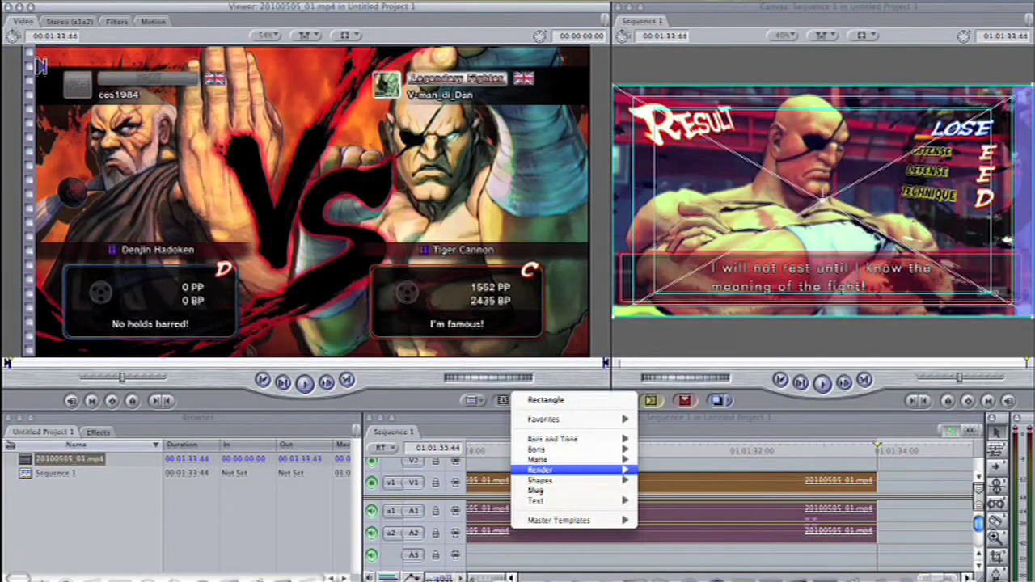
mouse_move(558, 481)
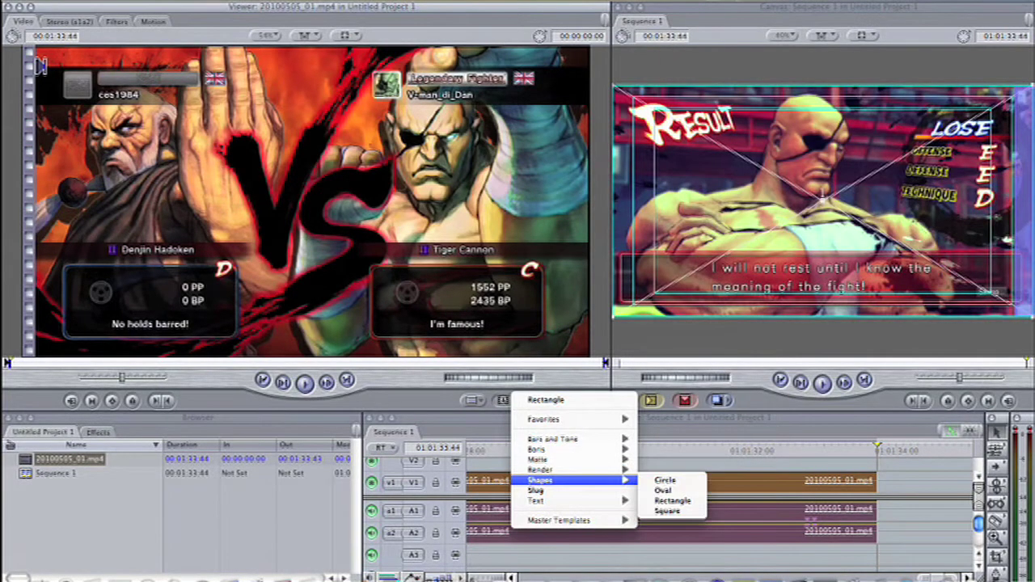
left_click(673, 500)
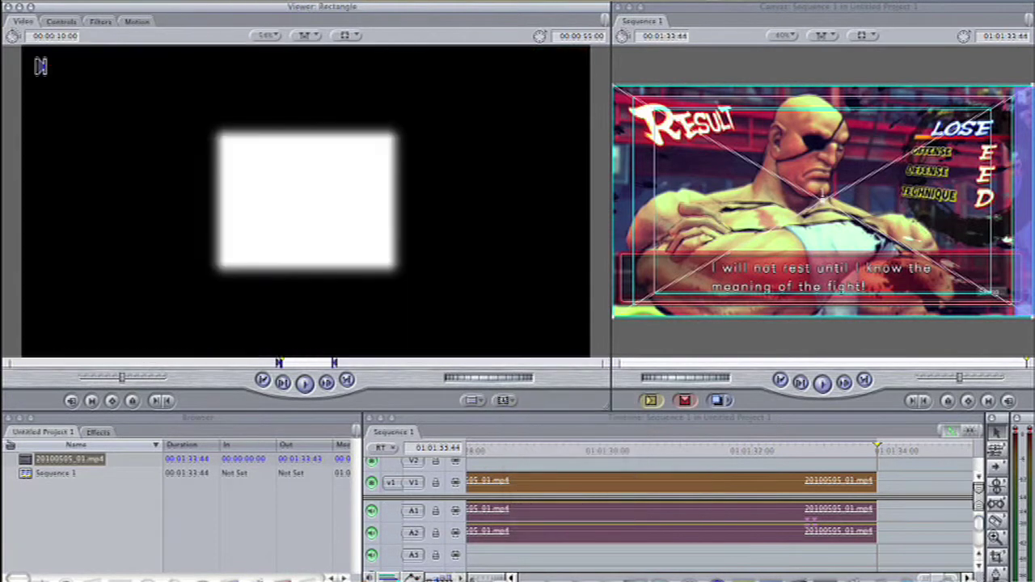
left_click_drag(308, 201, 845, 322)
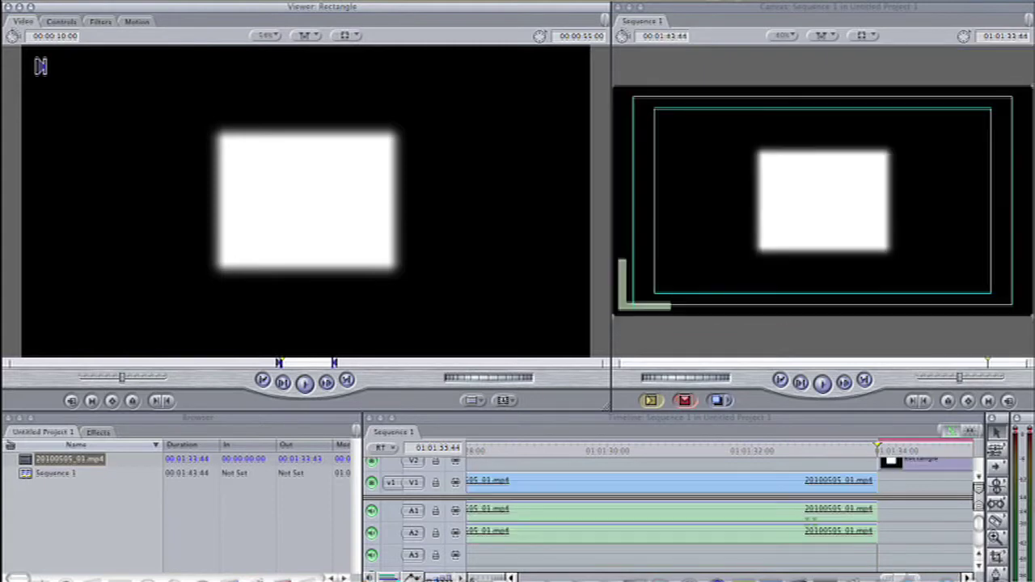
- Duplicate the V1 video clip onto V3 above the Rectangle and apply the Gaussian Blur video filter to the copy
left_click(728, 484)
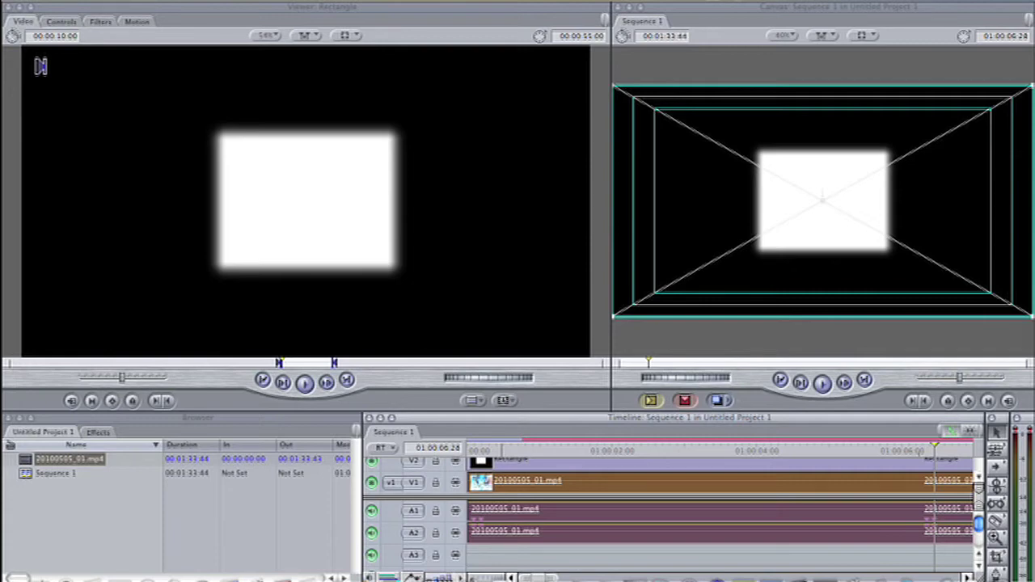
left_click_drag(500, 483, 524, 481)
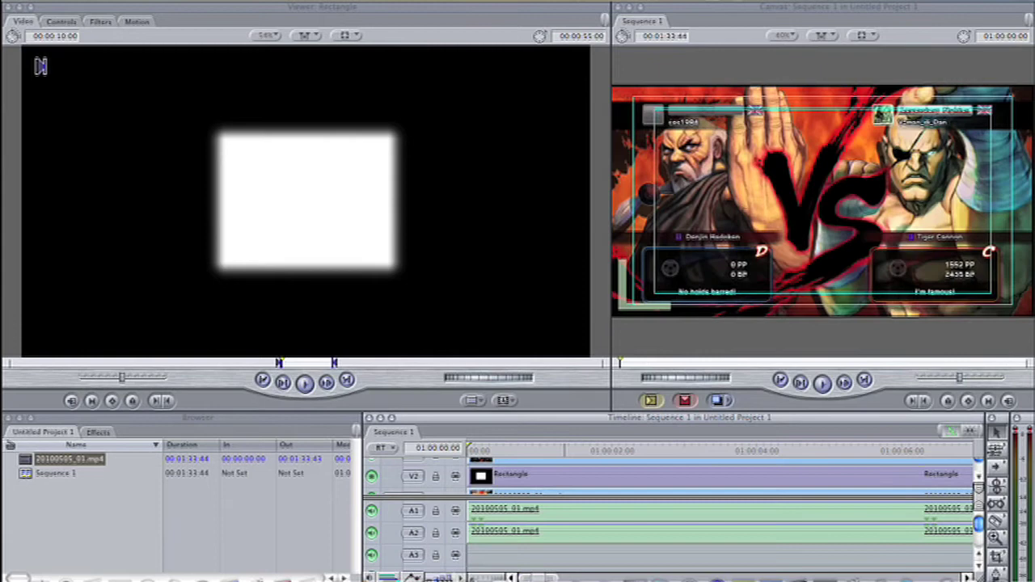
left_click(98, 432)
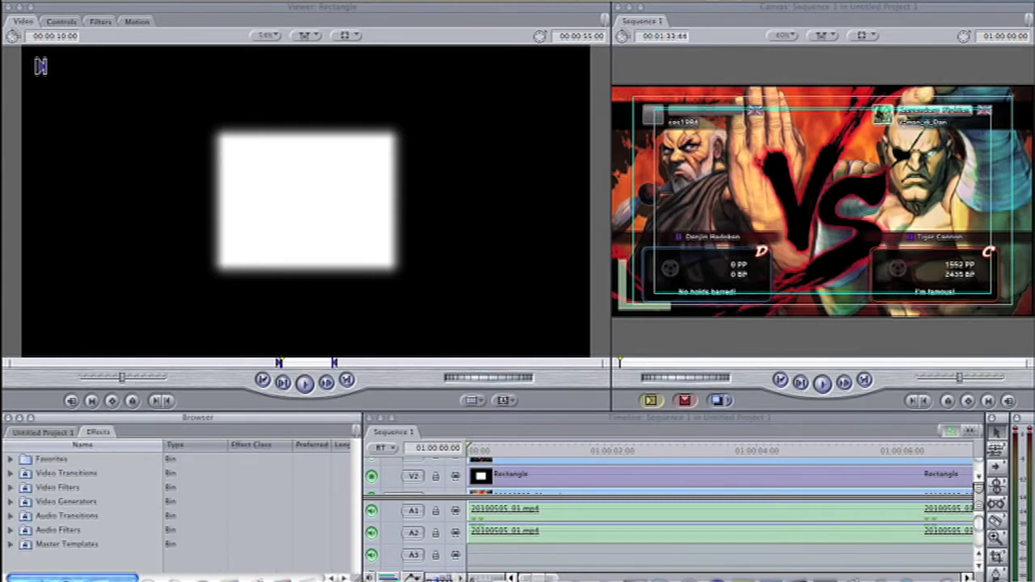
left_click(10, 487)
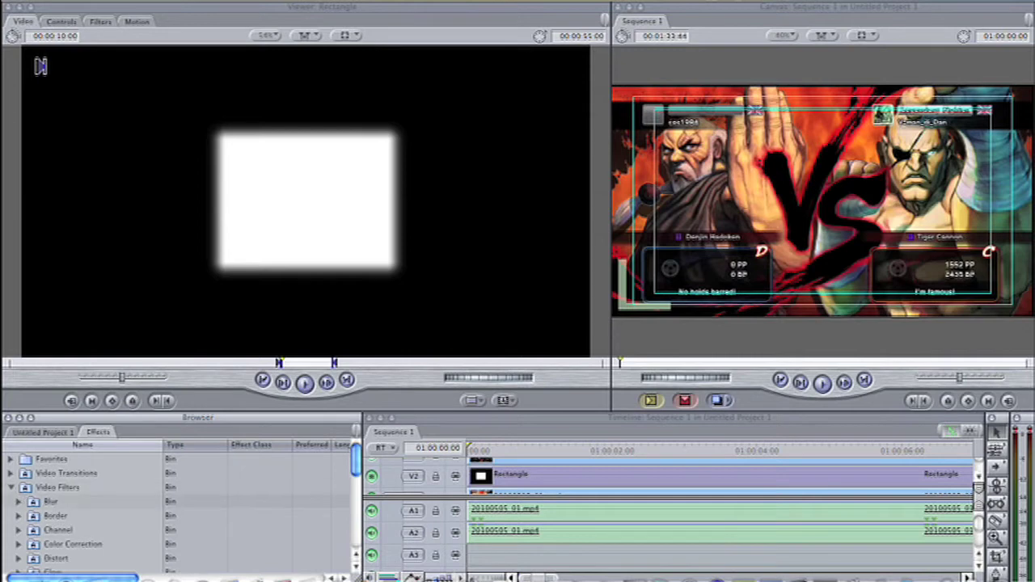
left_click(18, 502)
scroll(178, 510, "down", 1)
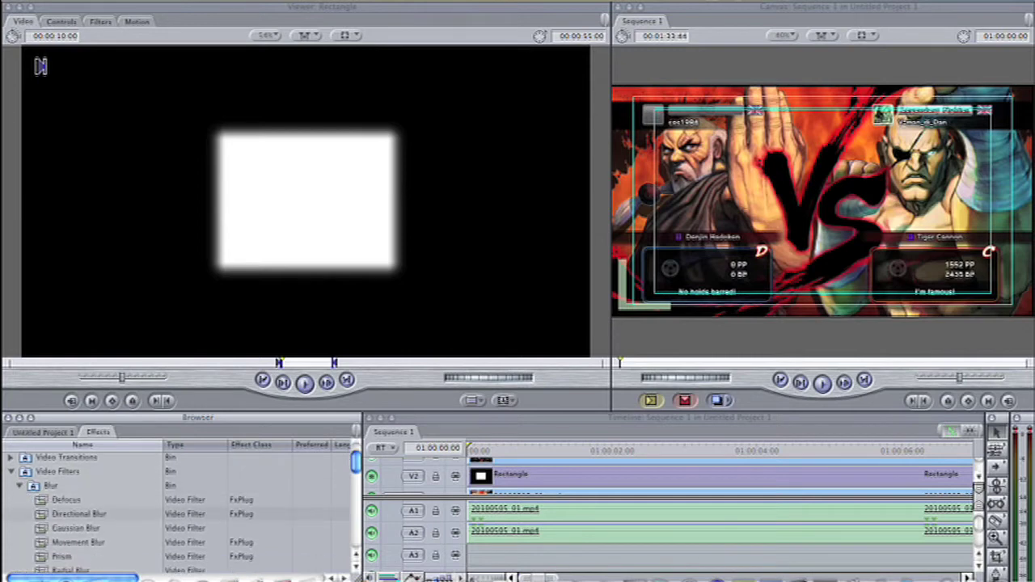
left_click(75, 527)
left_click_drag(75, 527, 530, 487)
- Set the Gaussian Blur radius of the V3 clip to 60
double_click(530, 488)
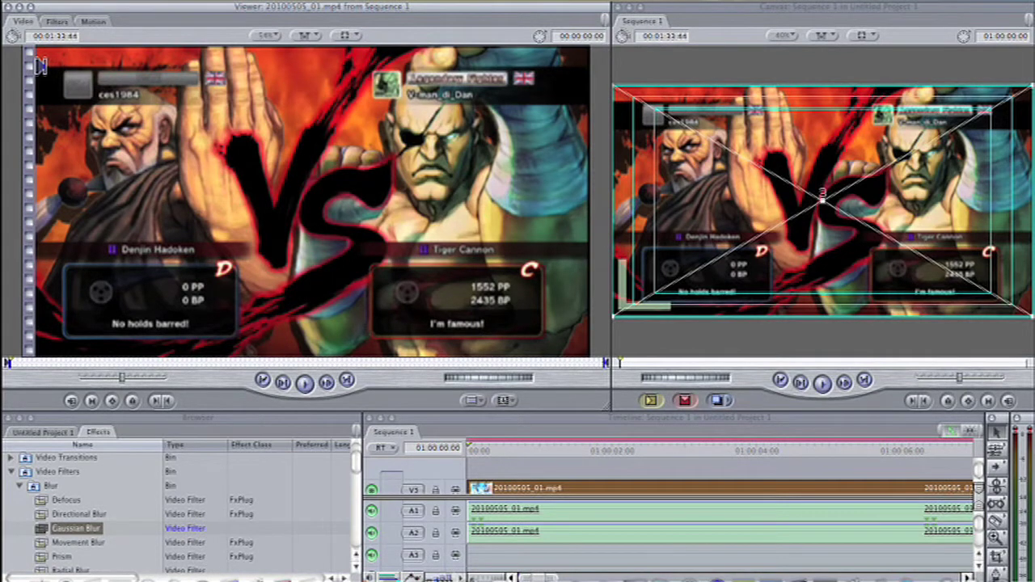
left_click(56, 21)
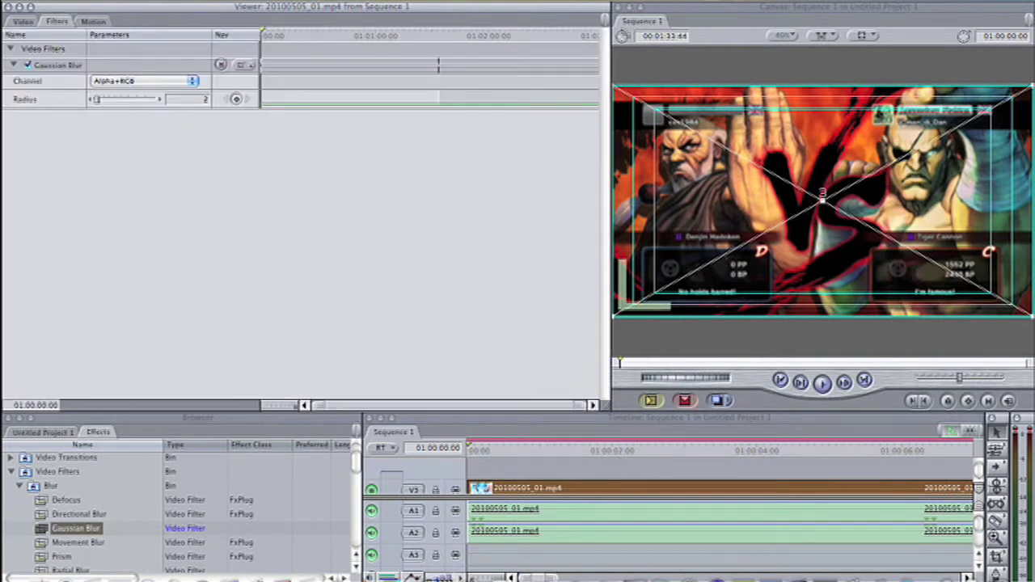
left_click_drag(96, 99, 148, 99)
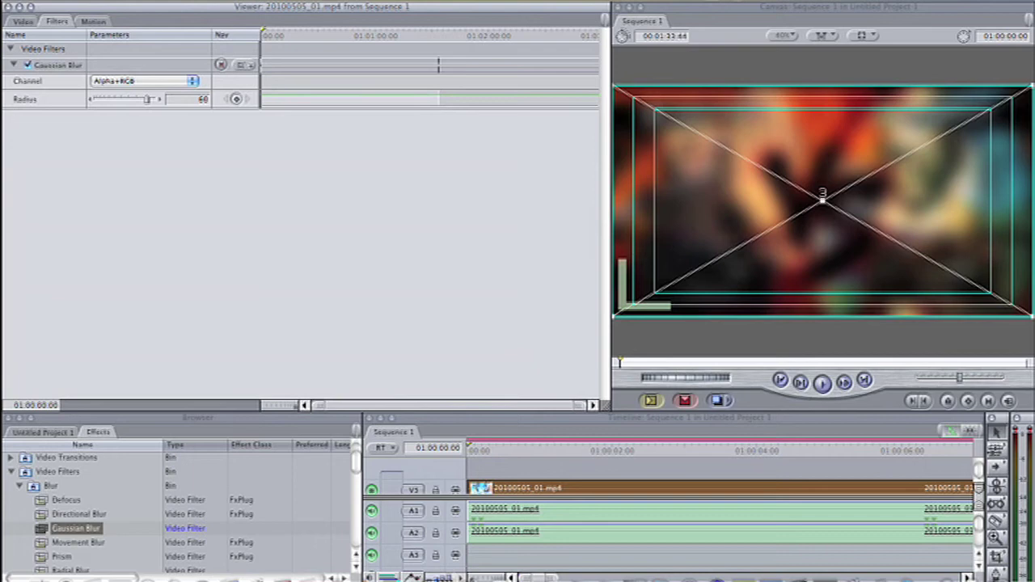
left_click(22, 22)
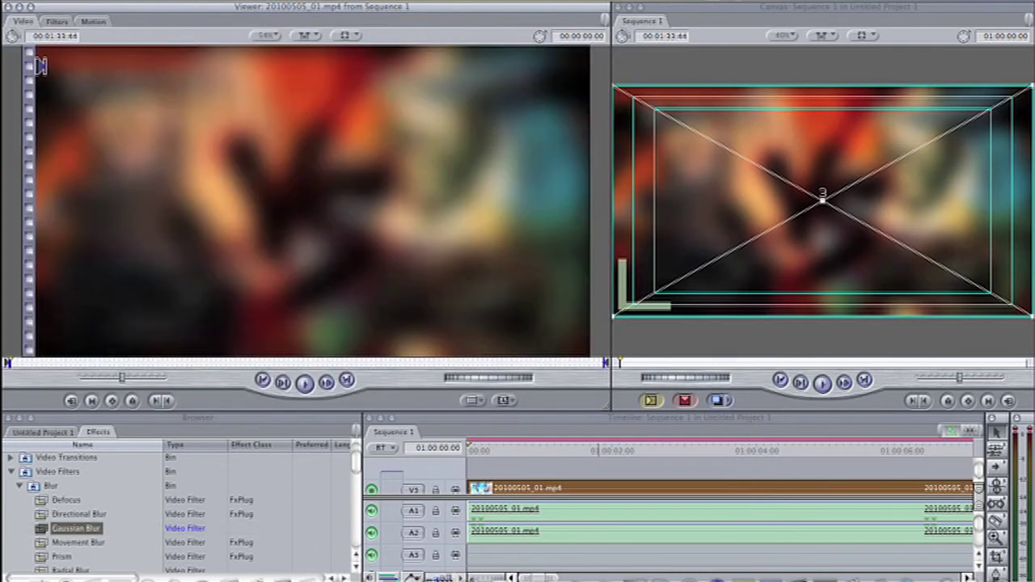
- Change the composite mode of the blurred V3 clip to Travel Matte - Luma
right_click(603, 489)
mouse_move(663, 491)
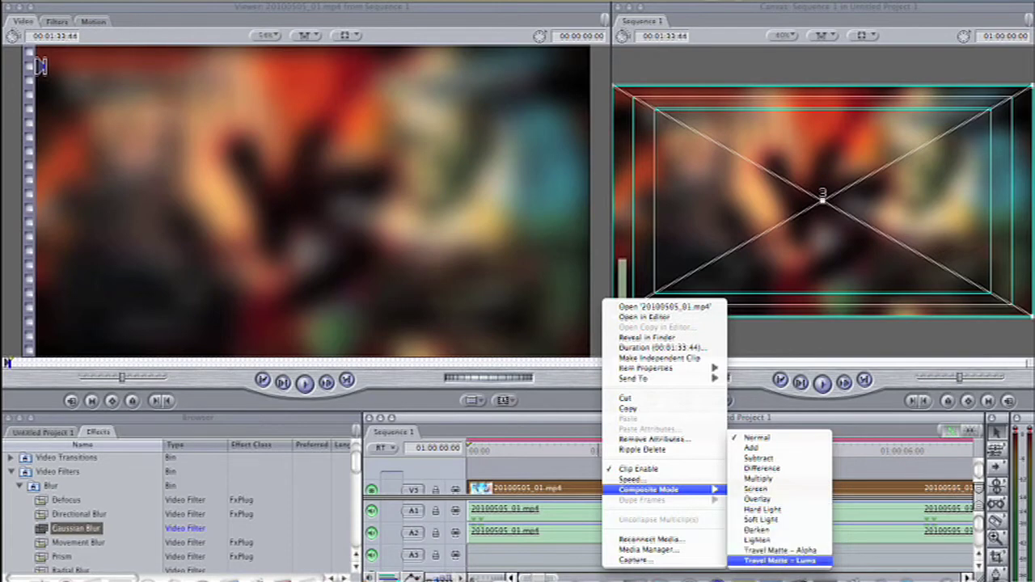
left_click(779, 560)
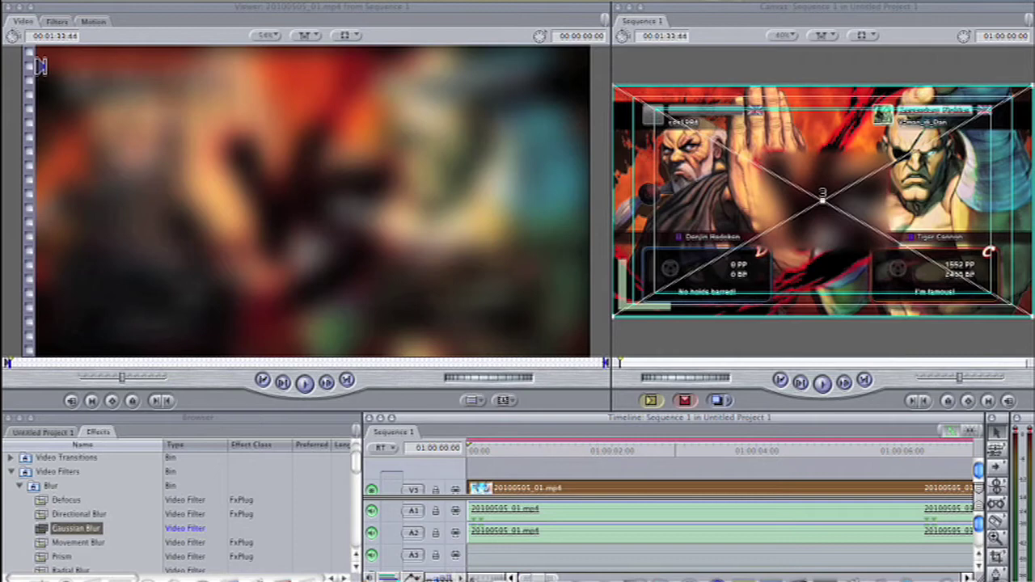
- Open the Rectangle clip on V2 for editing and set its viewer display to Image+Wireframe
scroll(675, 484, "down", 2)
double_click(676, 467)
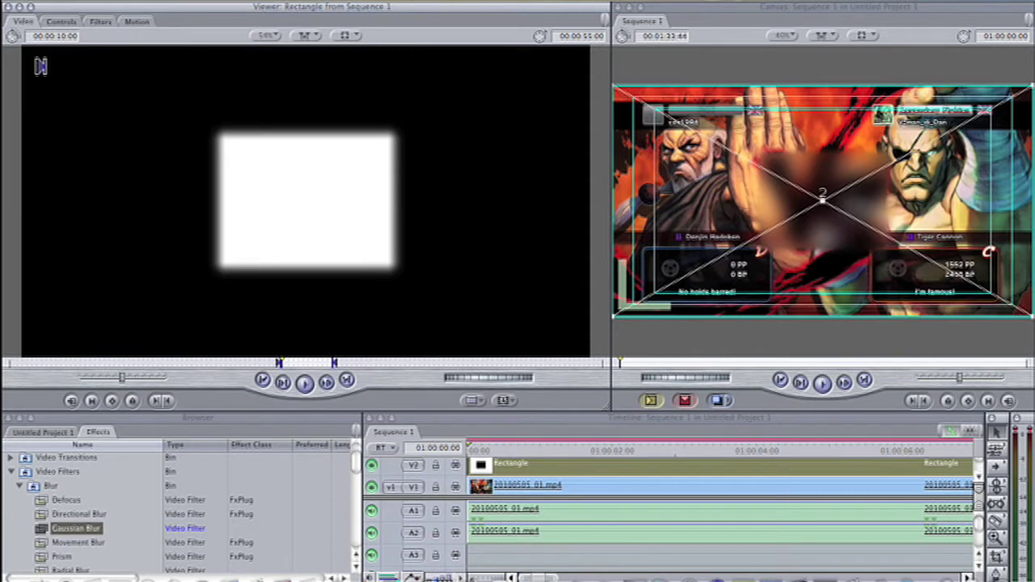
left_click(257, 215)
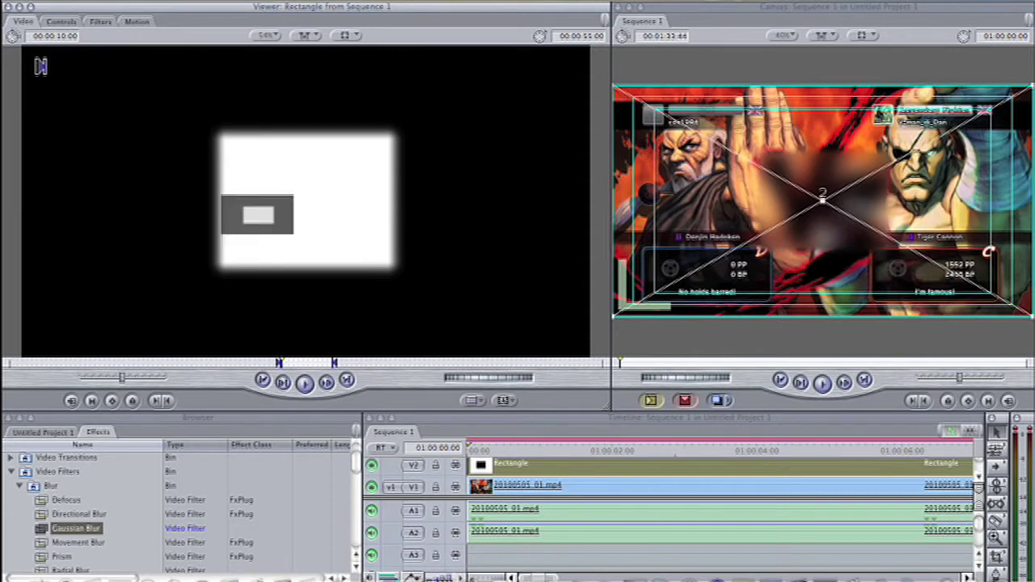
left_click(344, 35)
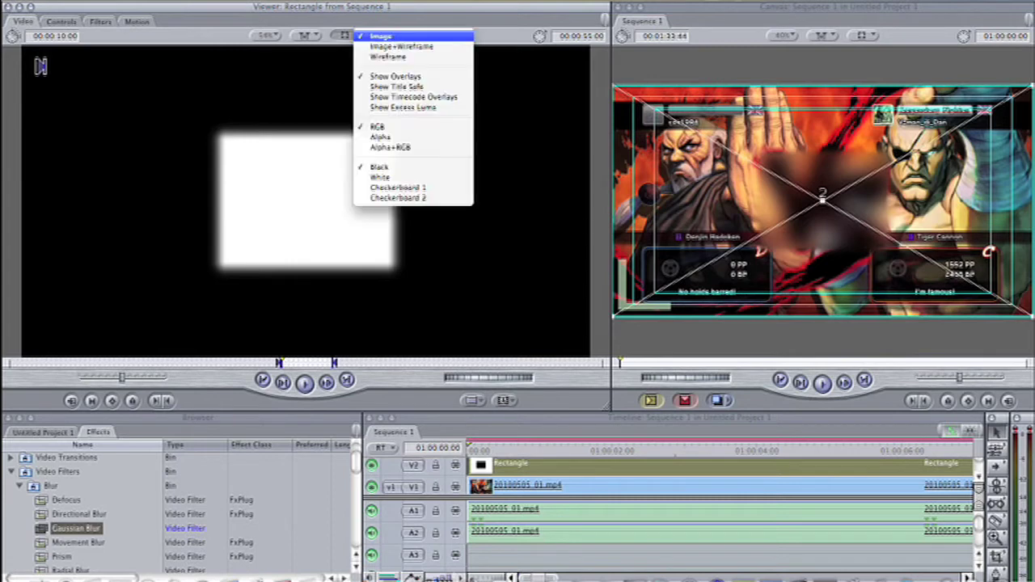
left_click(396, 44)
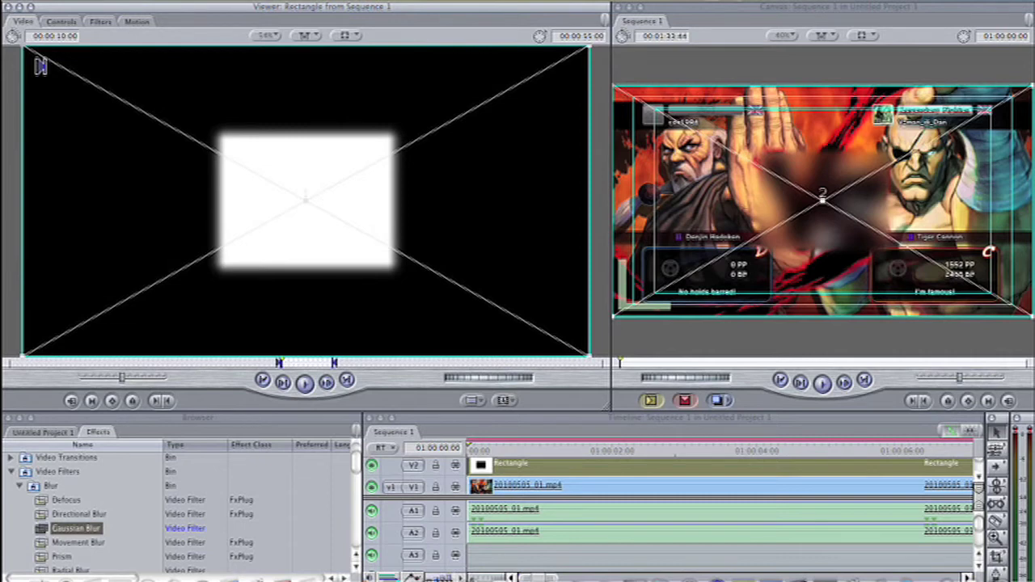
- Shrink the rectangle to a thin bar at about 62 scale over the second player's name plate and add a motion keyframe at the sequence start
left_click_drag(22, 47, 136, 107)
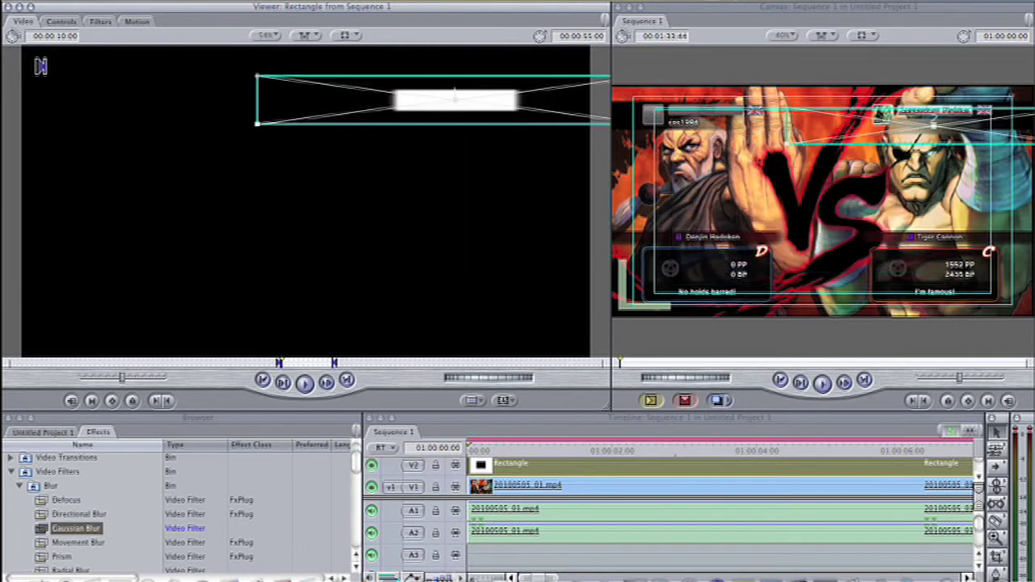
left_click_drag(455, 99, 457, 94)
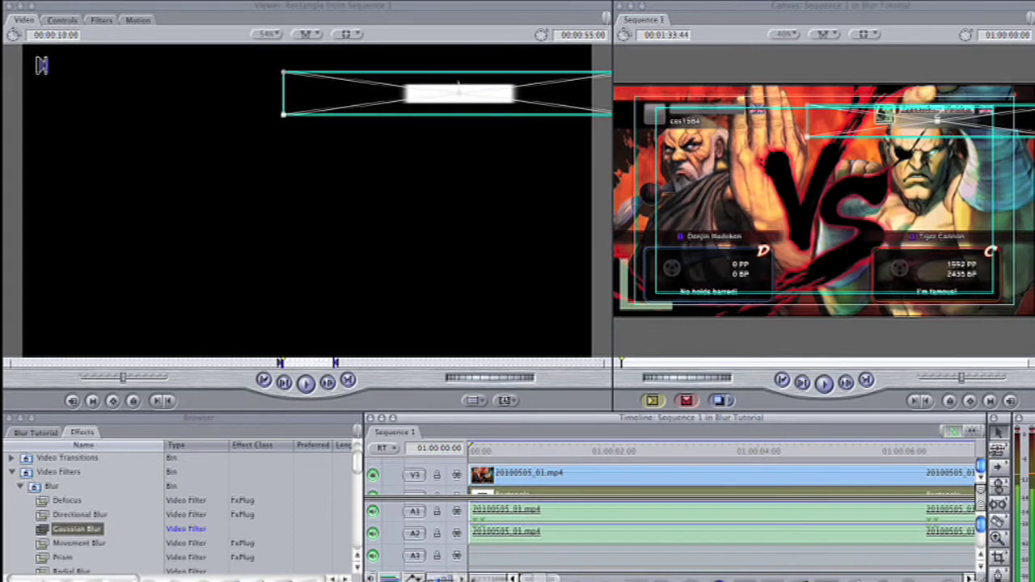
left_click(950, 400)
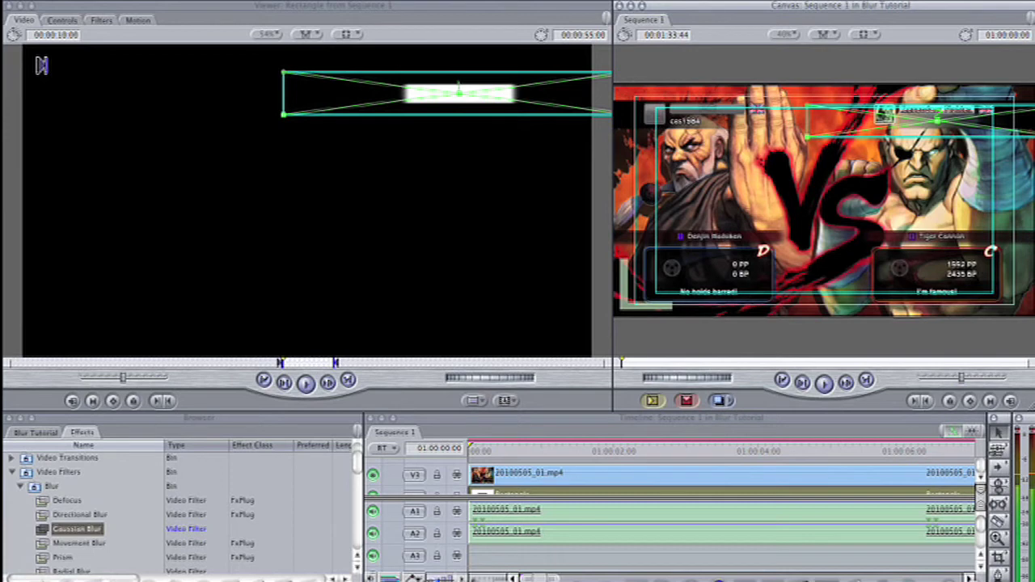
- Show the rectangle's motion parameters and shift its Center to about 399.19, -182.19 for the keyframe at 01:00:09:07
left_click(137, 20)
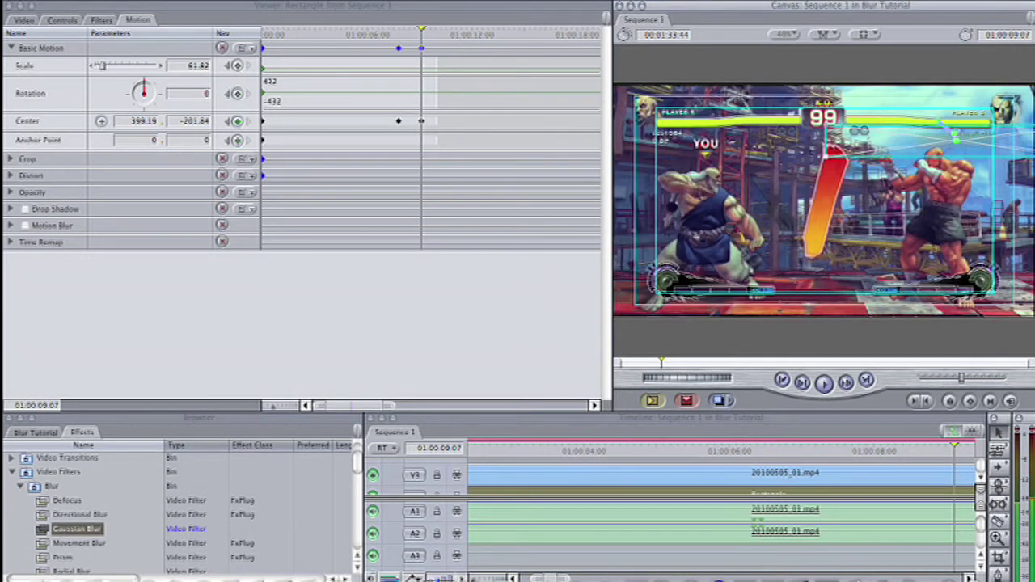
left_click_drag(954, 134, 954, 140)
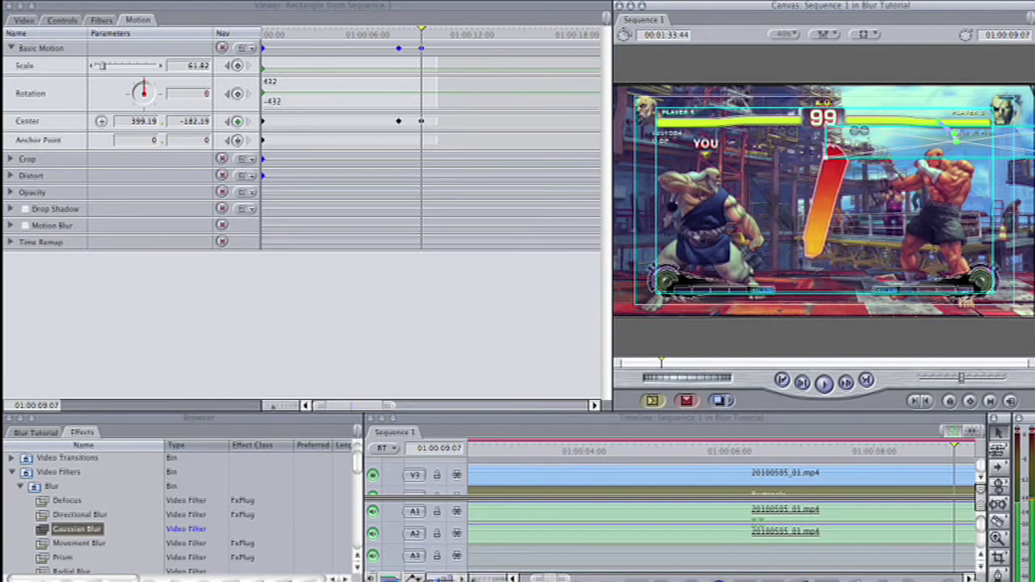
- Add a Center keyframe at 01:00:09:29 where the second player's name shifts, and set it to 399.19, -204.3
key("Down")
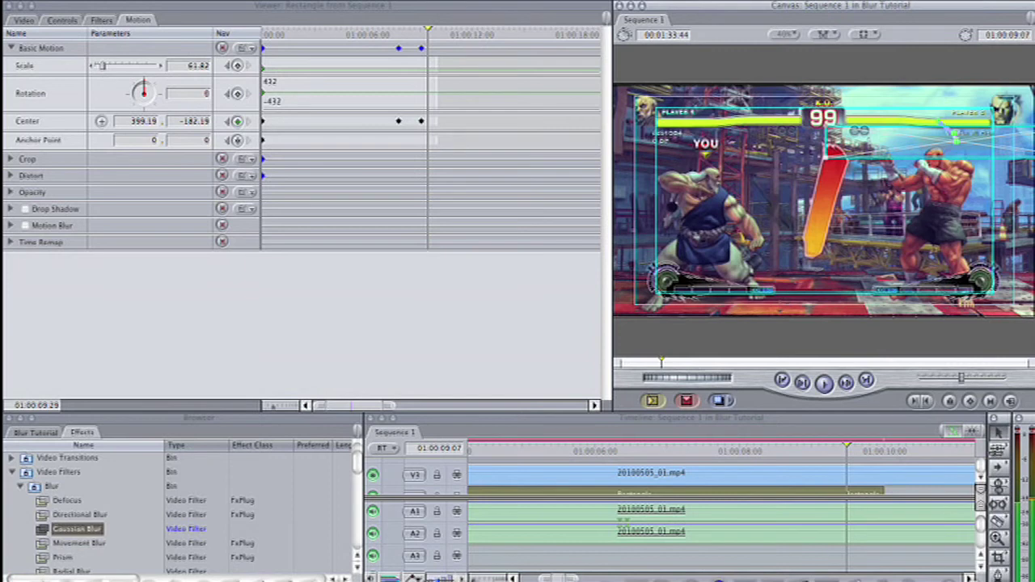
key("Down")
key("Down")
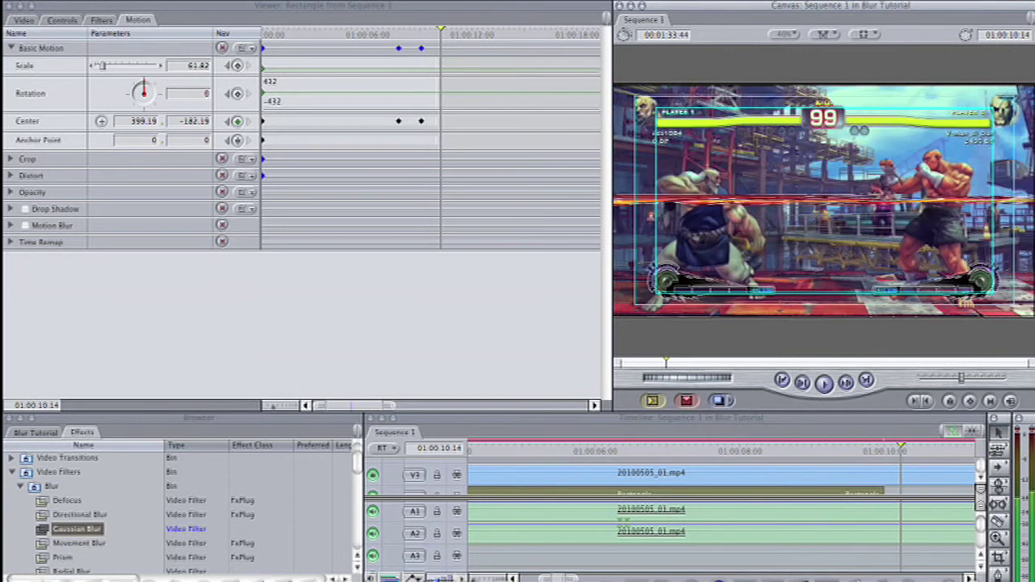
key("Up")
left_click_drag(438, 31, 435, 30)
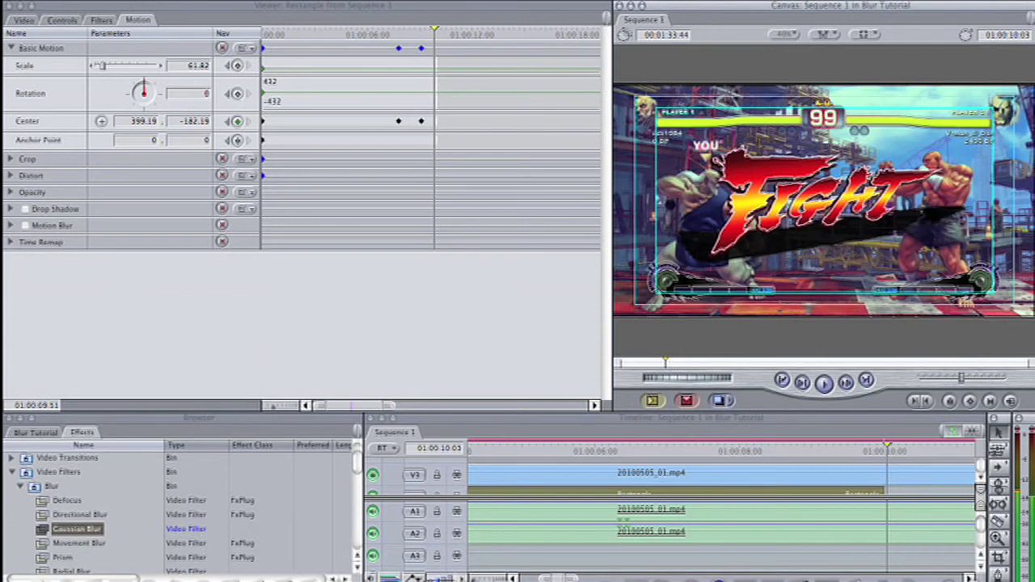
left_click_drag(435, 31, 422, 31)
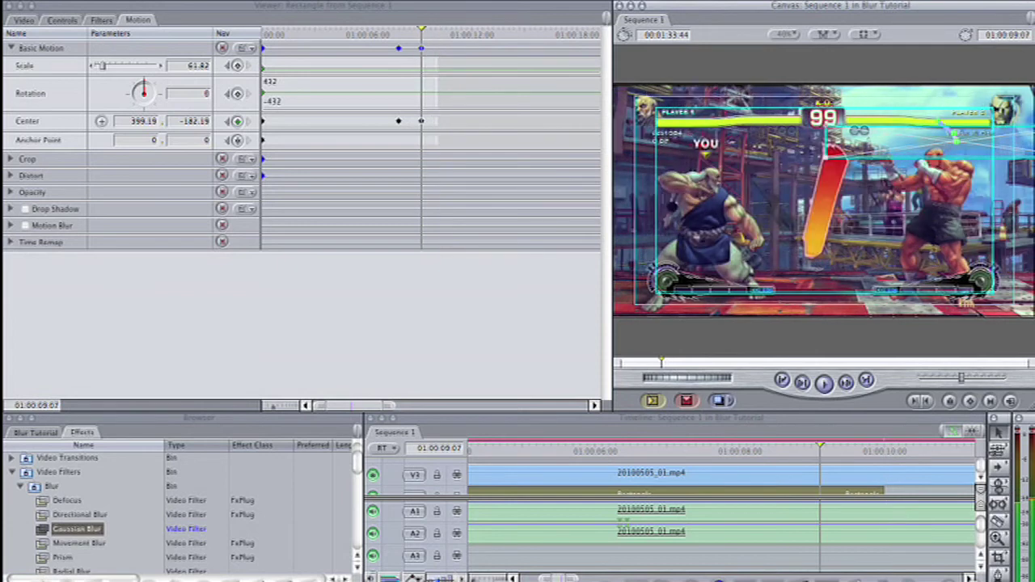
left_click_drag(421, 31, 428, 30)
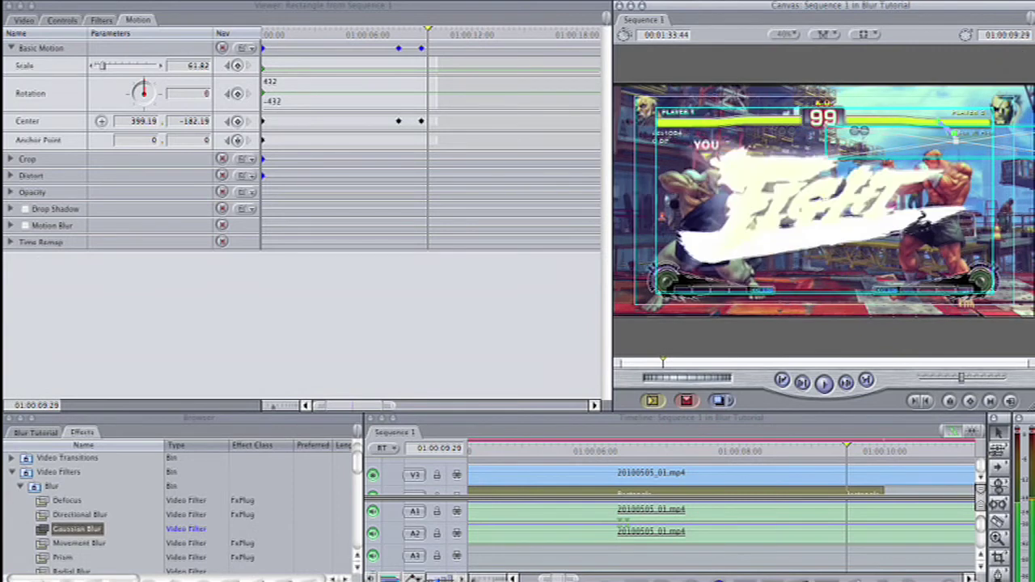
left_click_drag(955, 139, 956, 132)
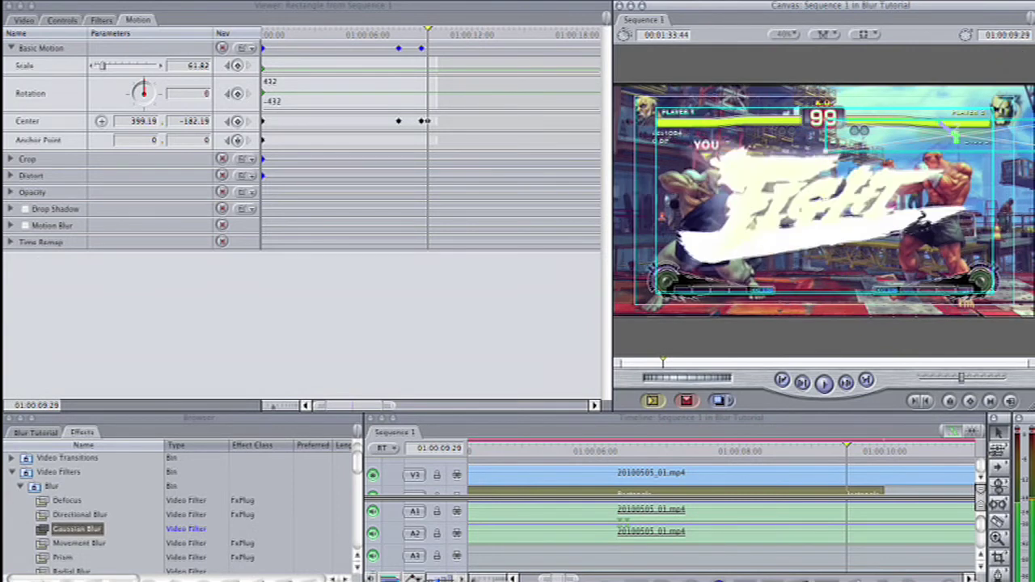
type("-284.3")
key("Return")
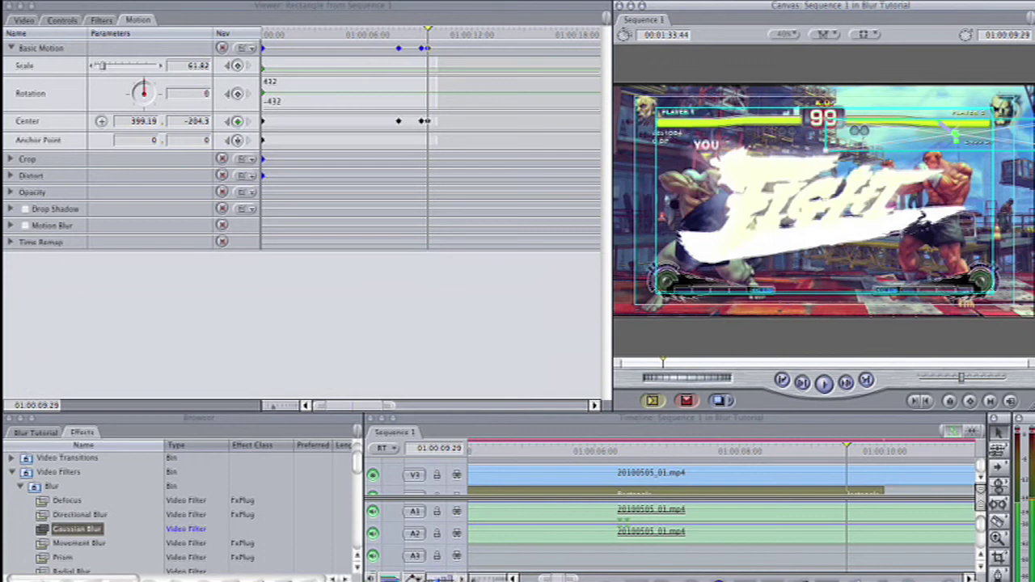
- View the blurred V3 clip on its own and select the Rectangle clip on V2 for comparison
left_click(24, 20)
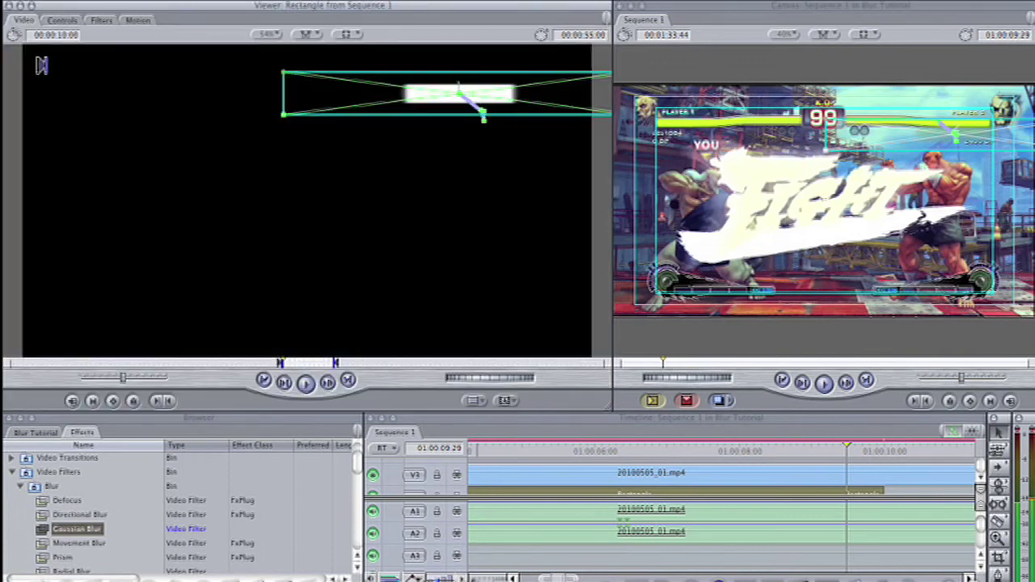
double_click(486, 475)
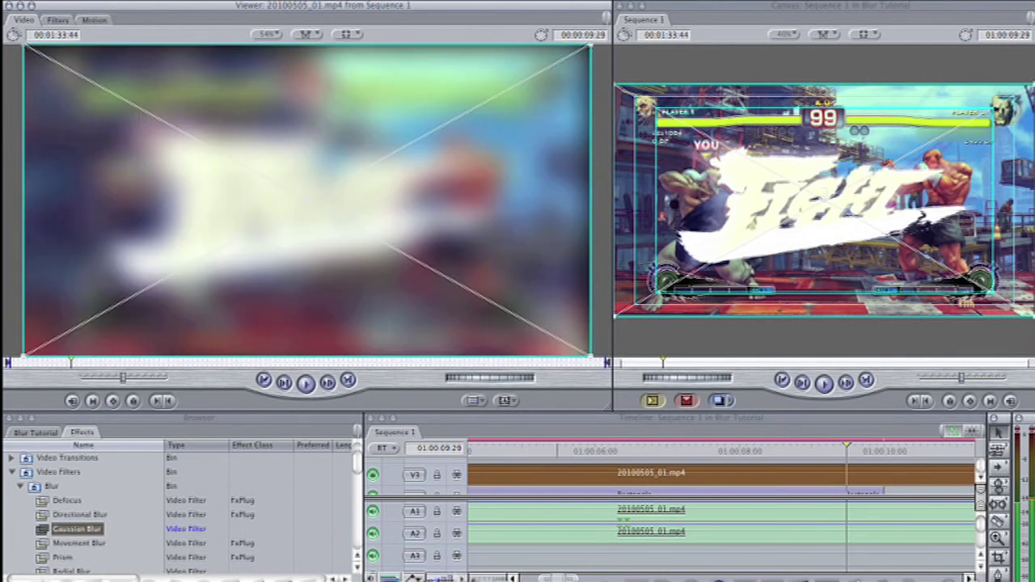
left_click(797, 498)
left_click(797, 491)
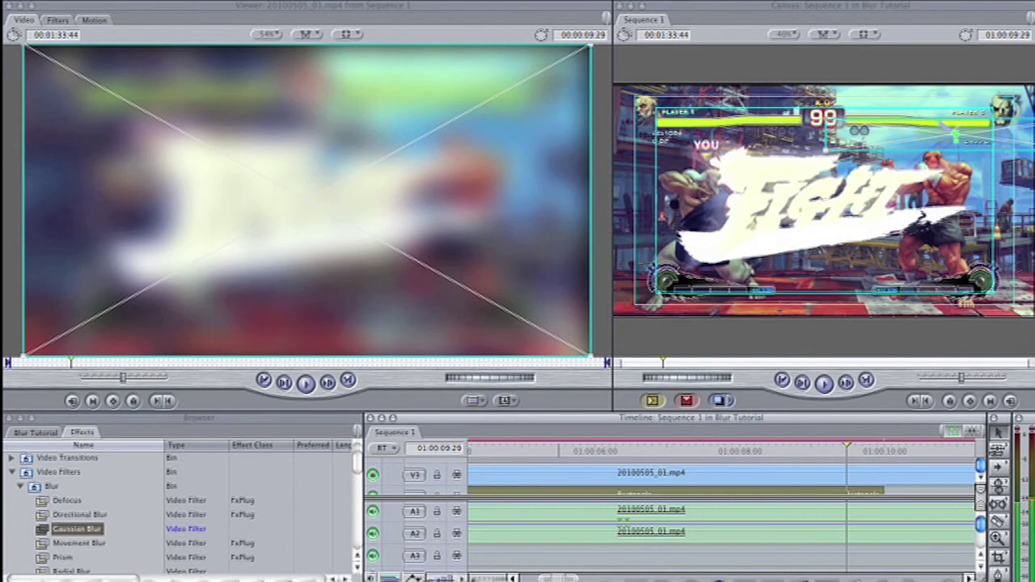